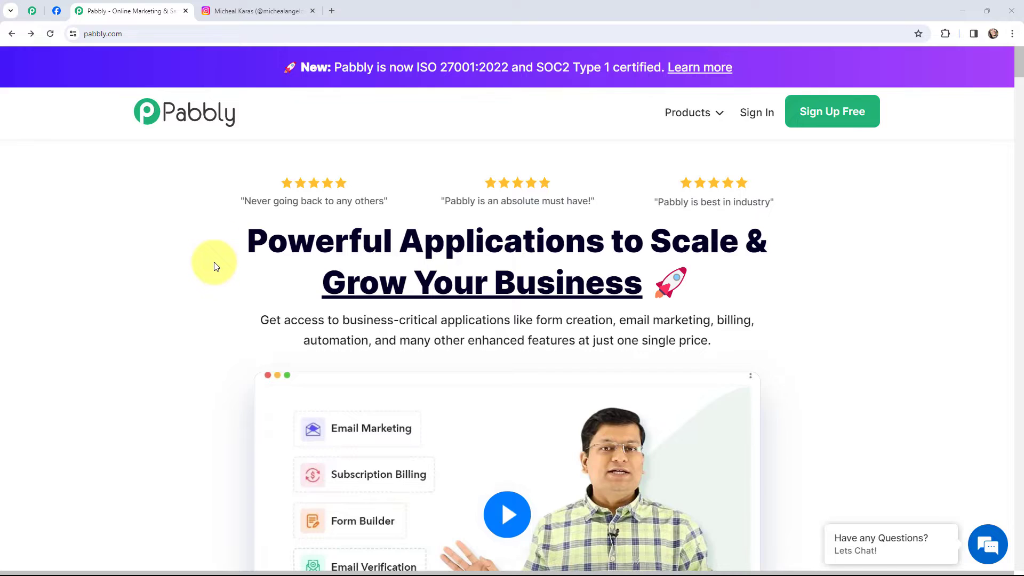
- View the sample Instagram property post, then sign in to Pabbly and open Pabbly Connect
click(215, 11)
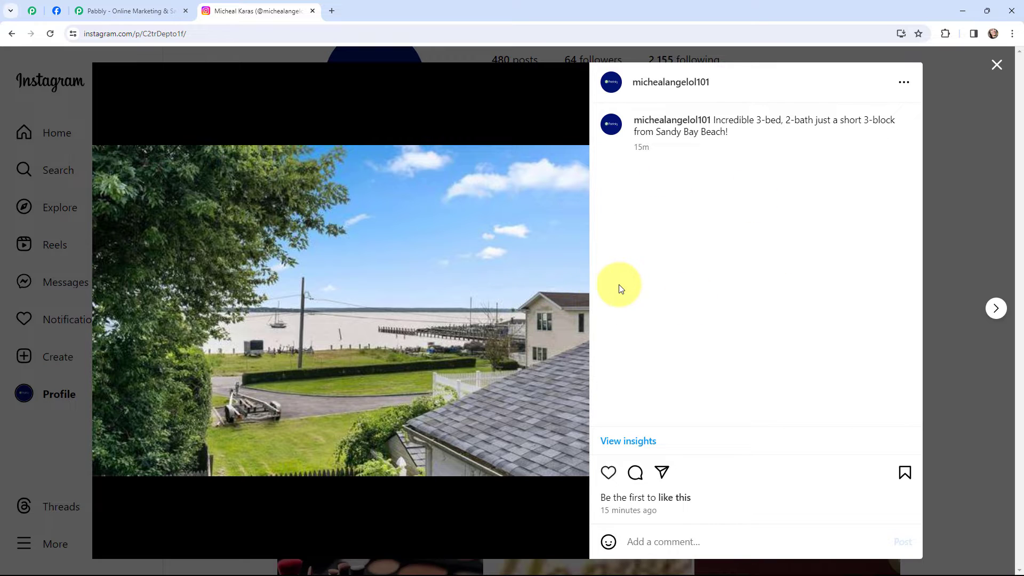
click(104, 11)
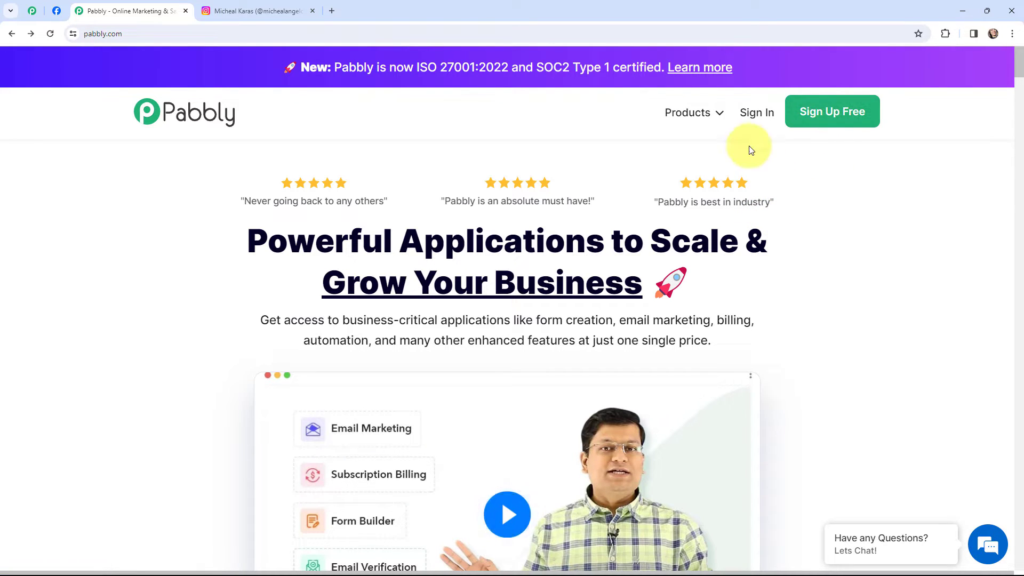
click(752, 116)
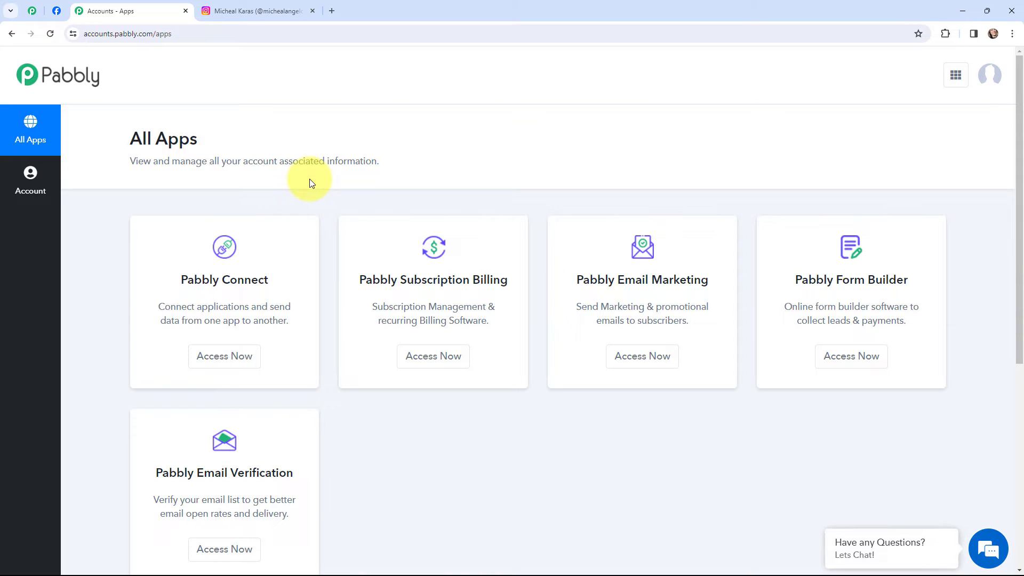
click(221, 356)
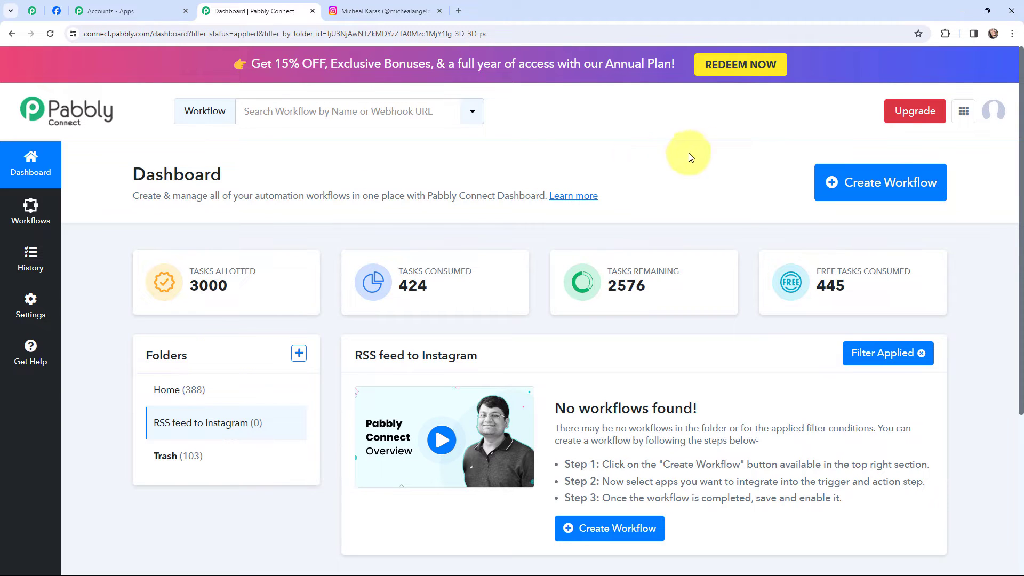
- Create a new workflow named 'Connect RSS Feed with Instagram'
click(848, 187)
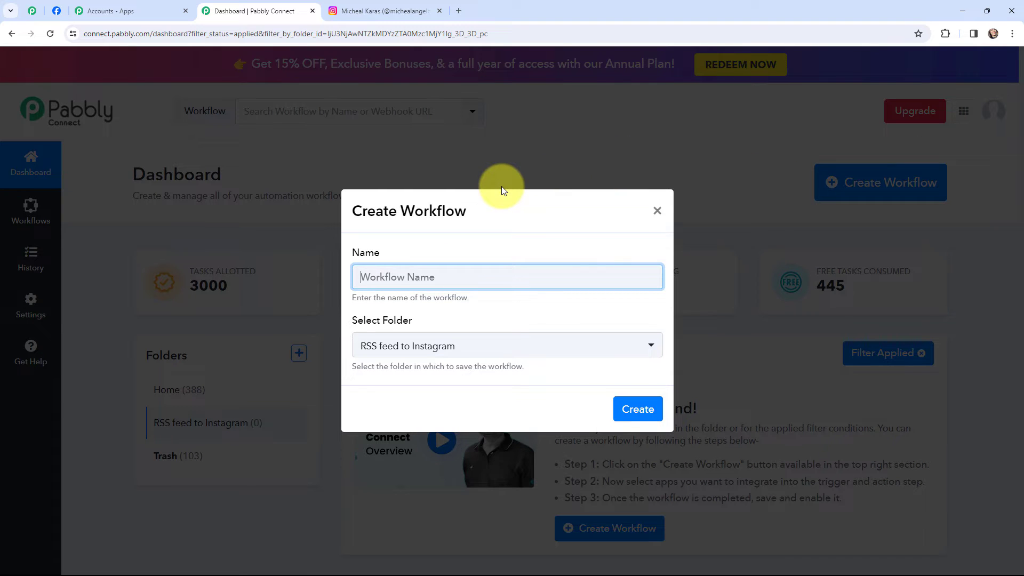
text(Connect RSS Feed with Instagram)
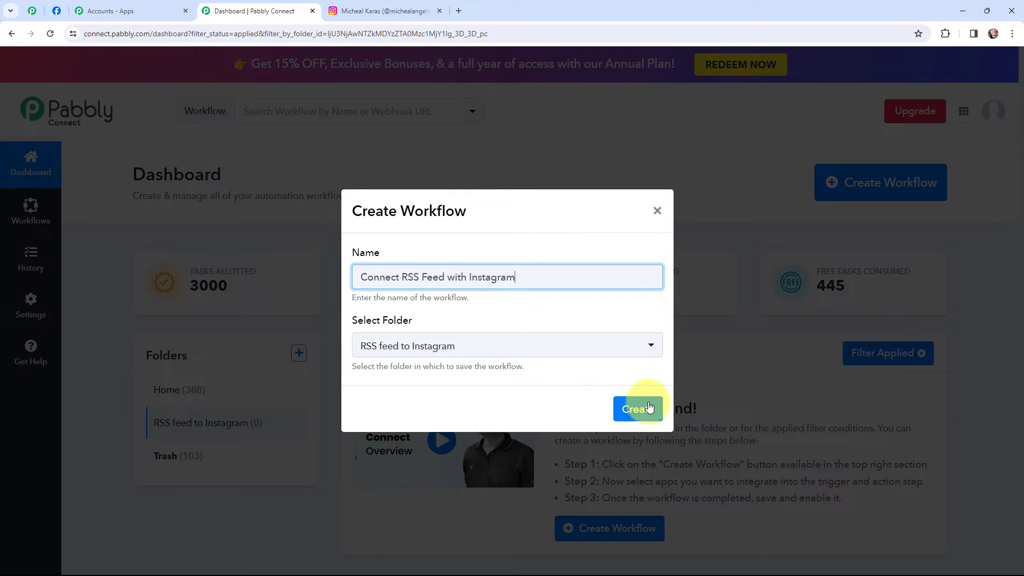
click(640, 410)
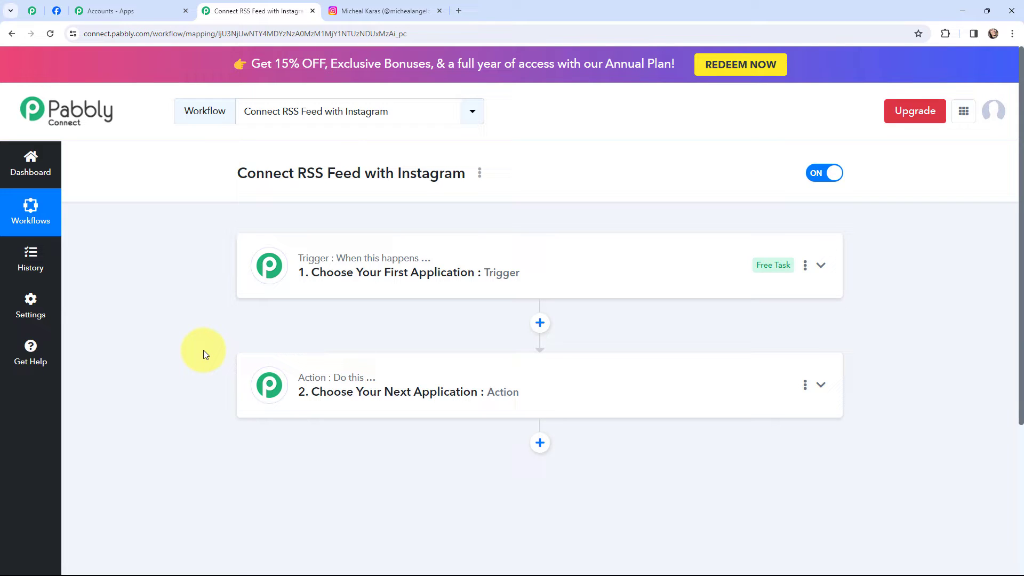
- Set the trigger app to RSS by Pabbly with the New Item in Feed event
click(301, 269)
click(305, 336)
text(RSS)
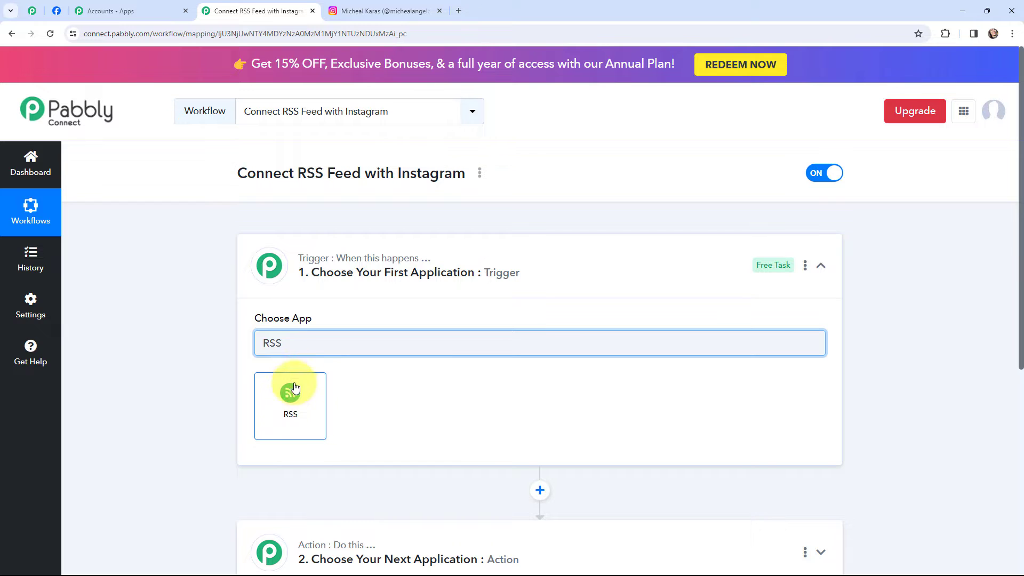
click(291, 394)
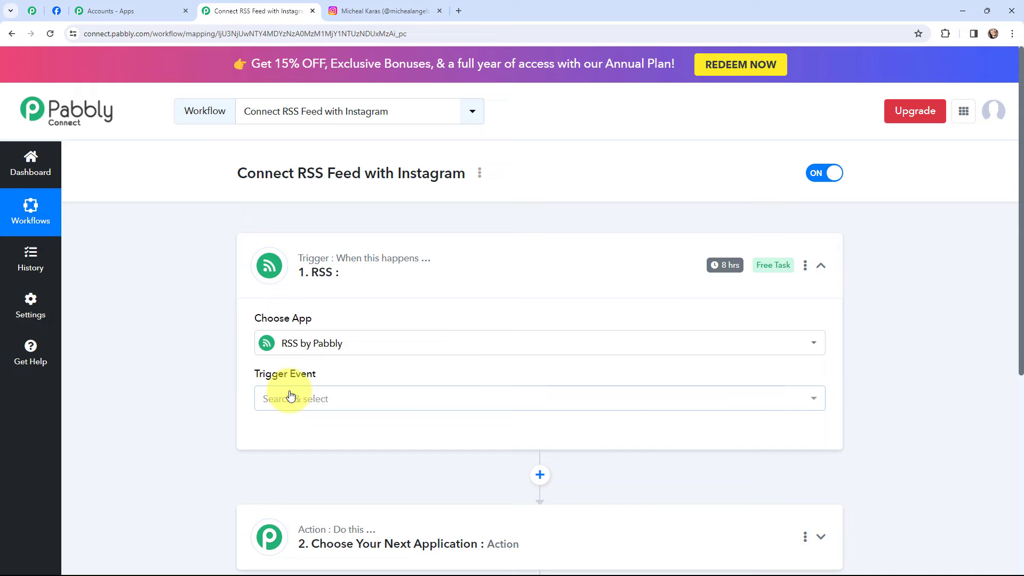
click(291, 396)
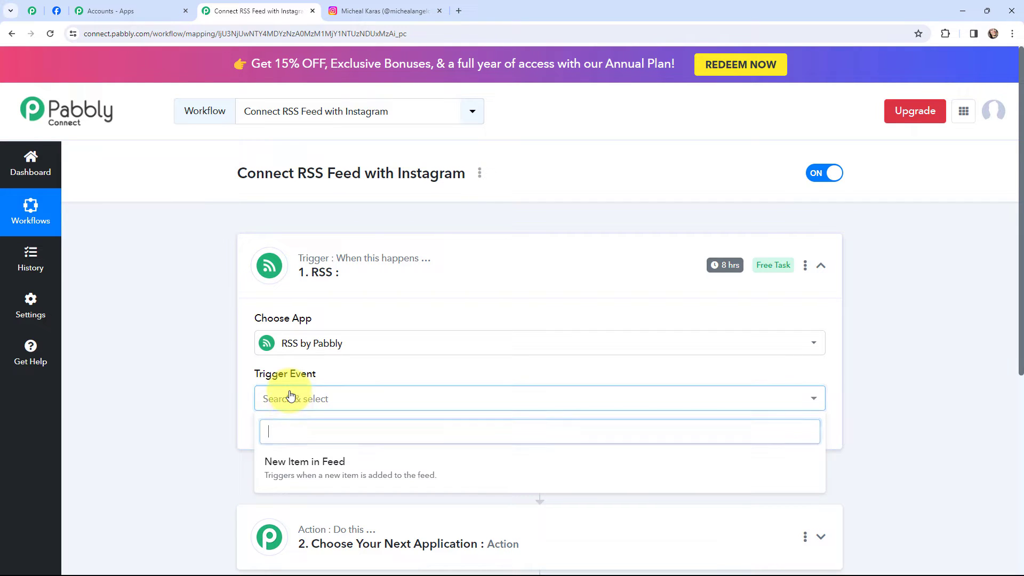
click(300, 462)
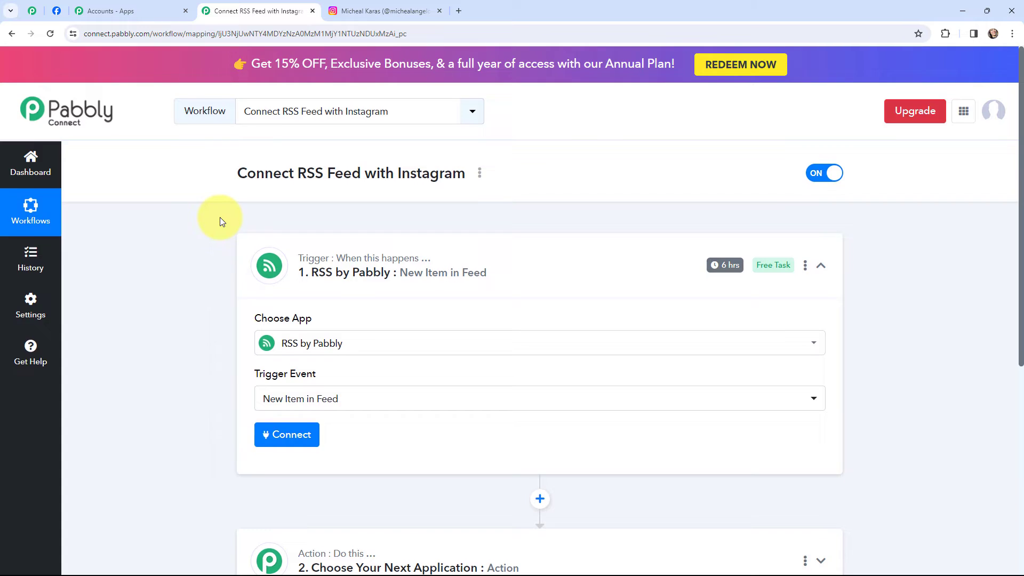
scroll(221, 229, down, 3)
- Set the action app to Instagram for Business with the Publish Photo event, then collapse it
click(275, 401)
click(315, 276)
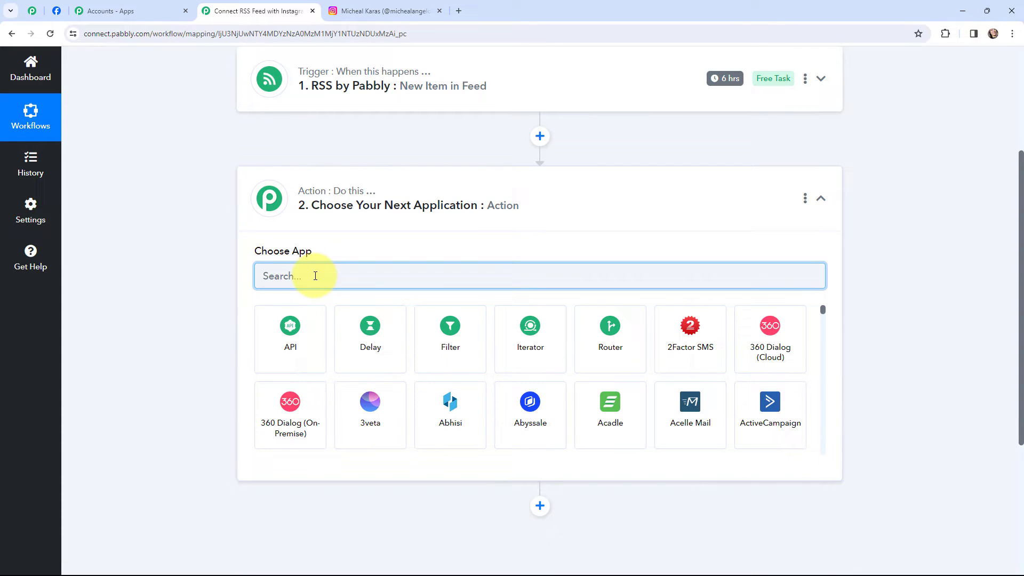
text(INSTAG)
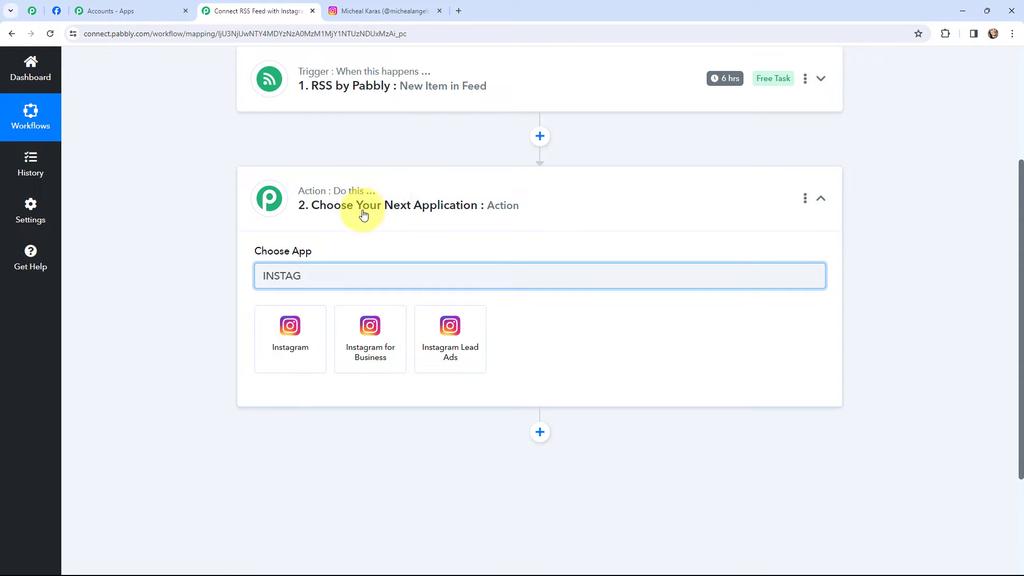
click(367, 337)
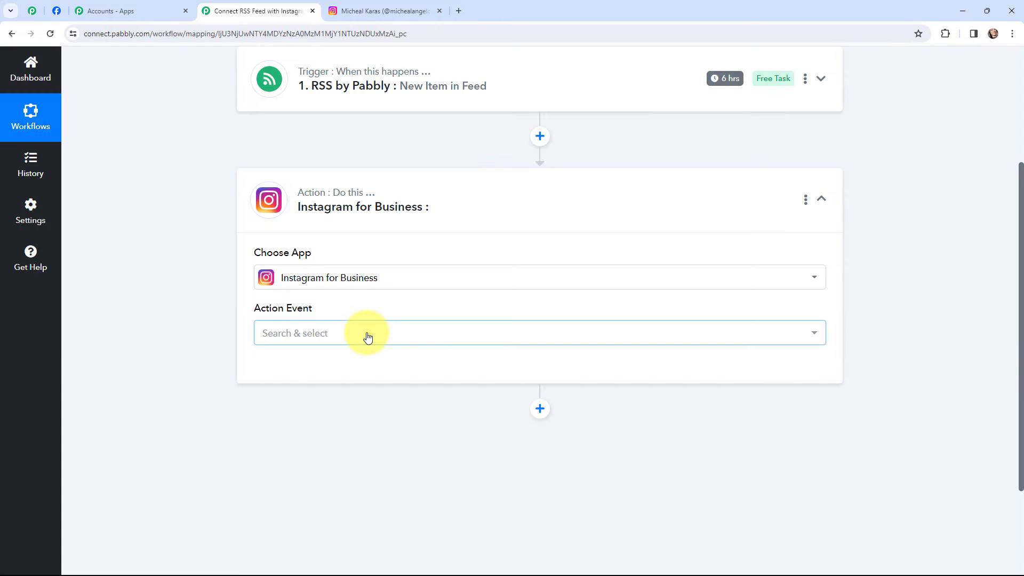
click(366, 334)
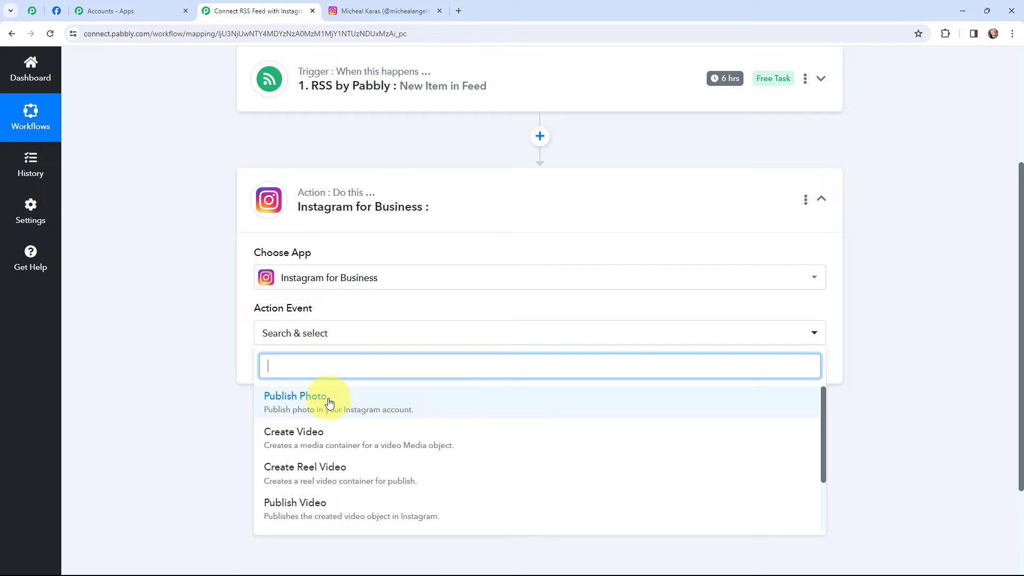
click(293, 399)
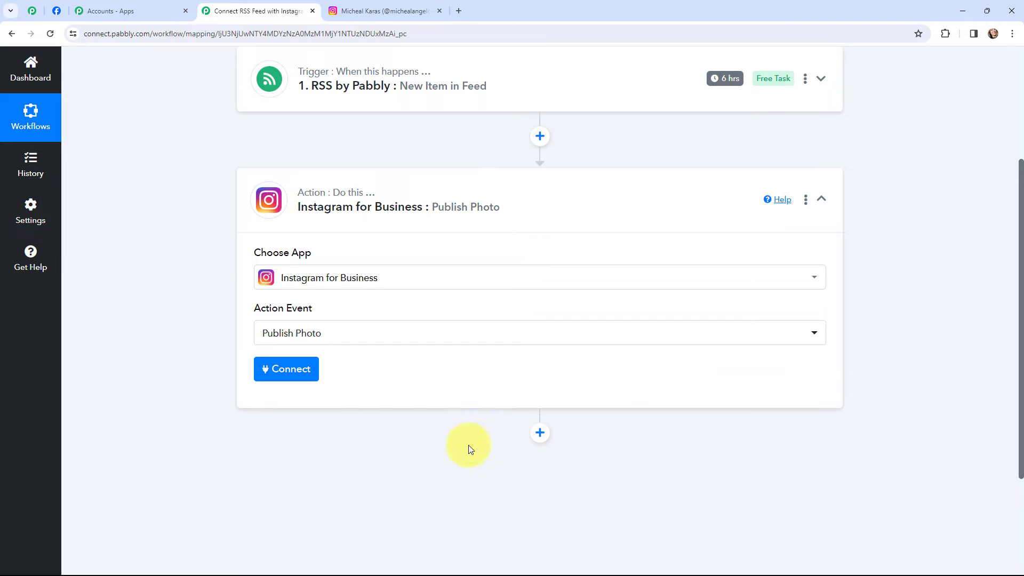
click(252, 201)
scroll(201, 223, up, 4)
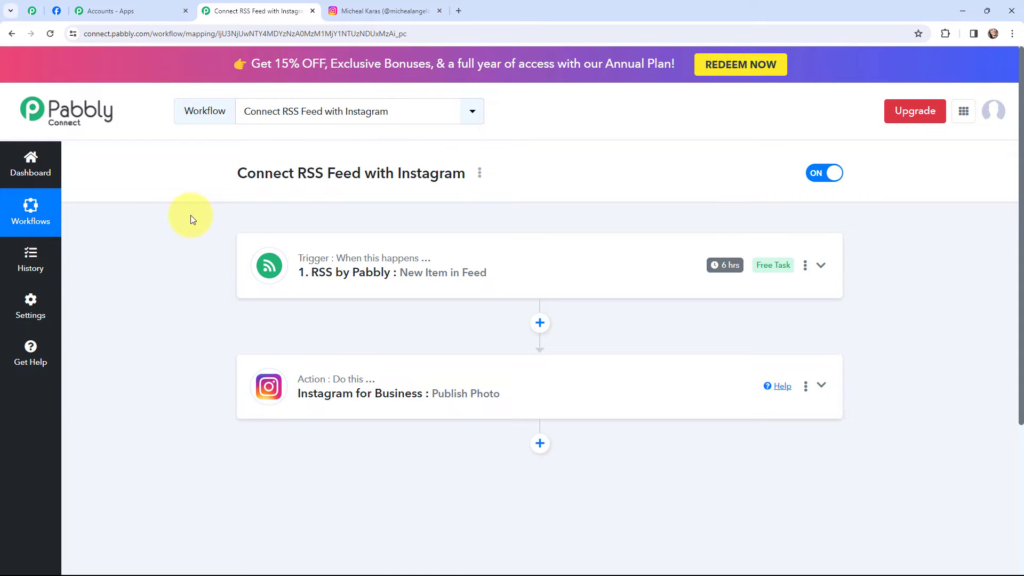
- Expand the RSS trigger and connect it to reveal the Feed URL field
click(275, 252)
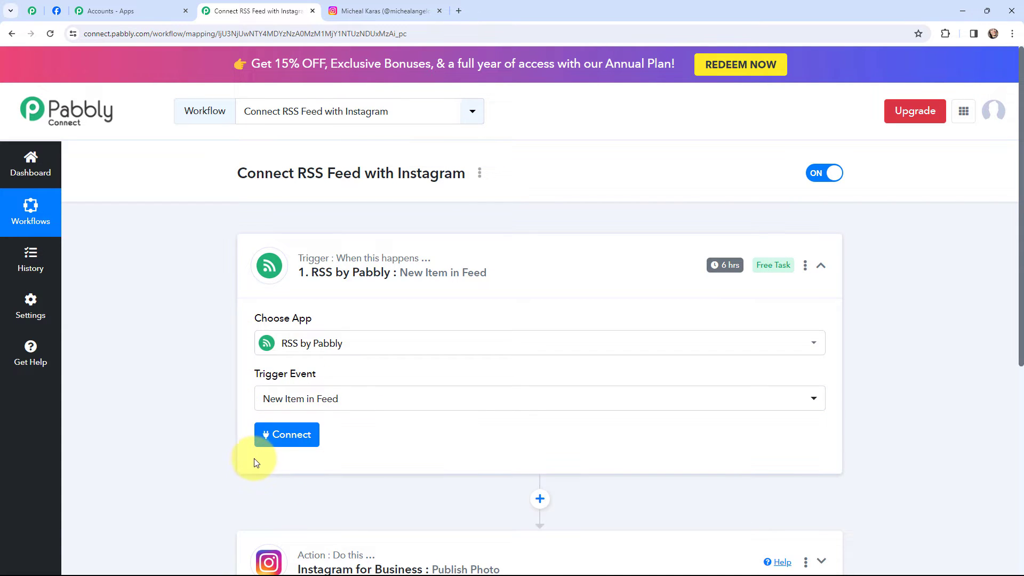
click(288, 437)
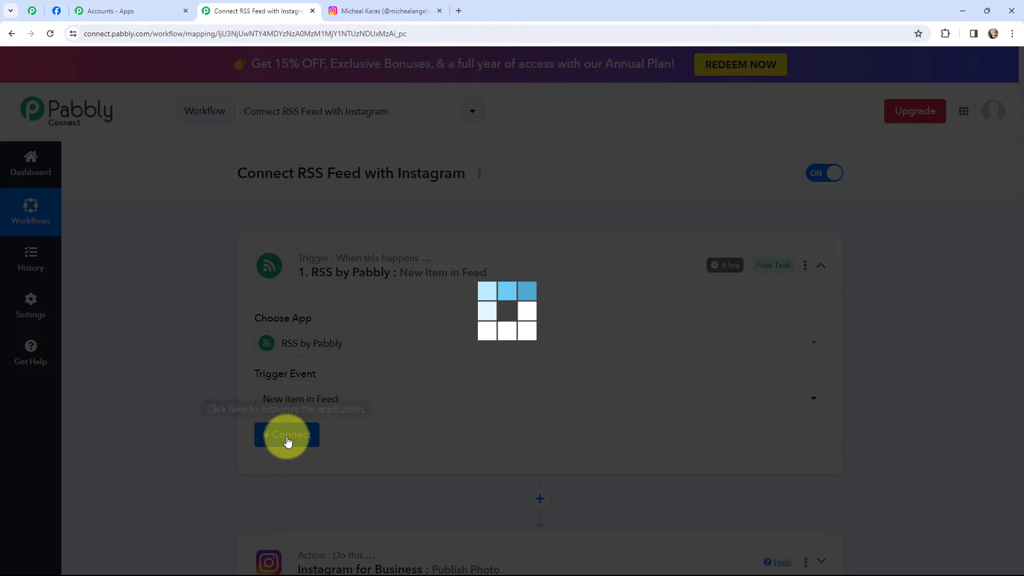
scroll(274, 407, down, 2)
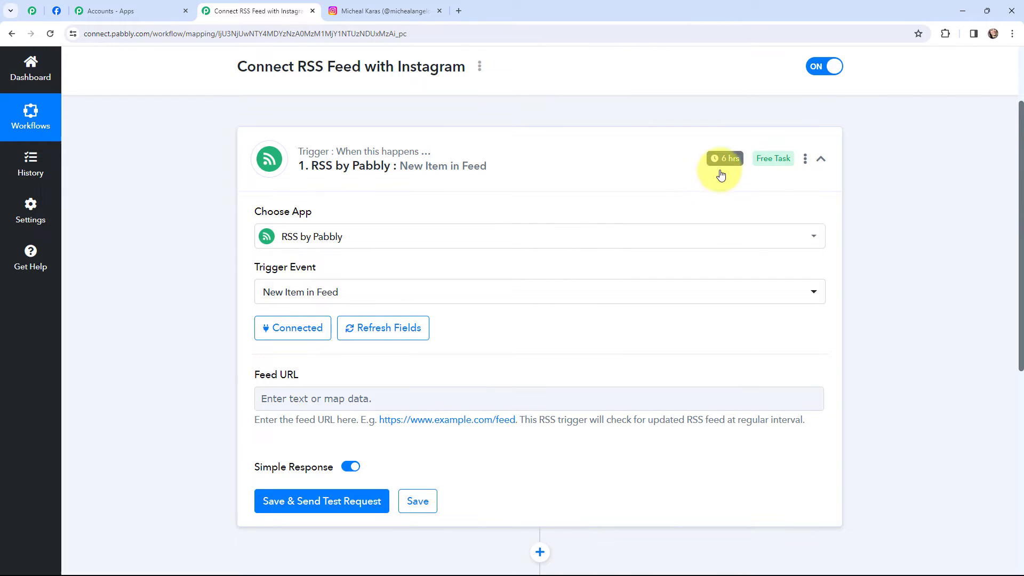
mouse_move(721, 158)
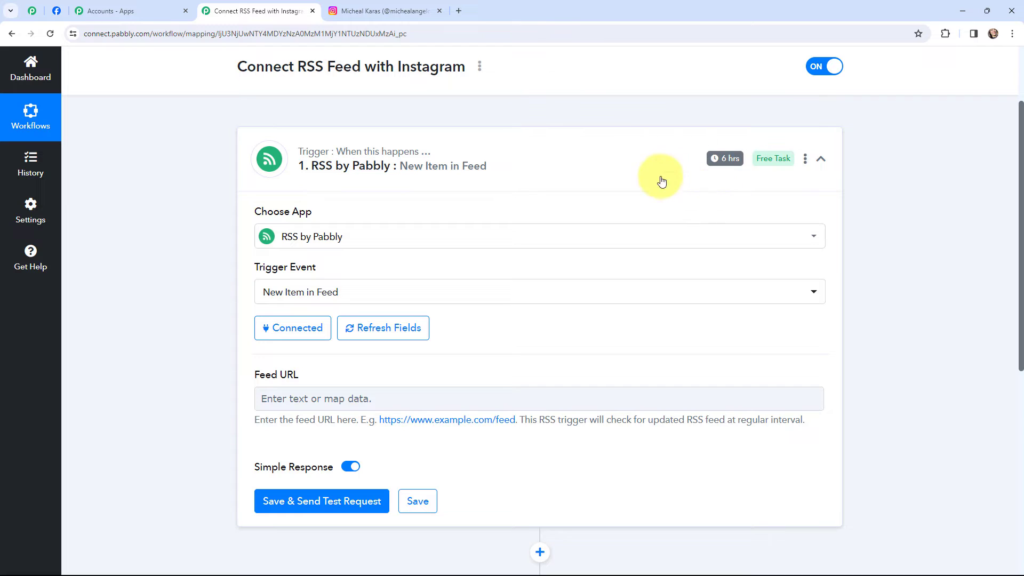
- Paste the rss.app feed URL, send a test request, and select the returned image URL
click(271, 398)
text(https://rss.app/feeds/_IYOxZqM3jppX83wg.xml)
click(223, 379)
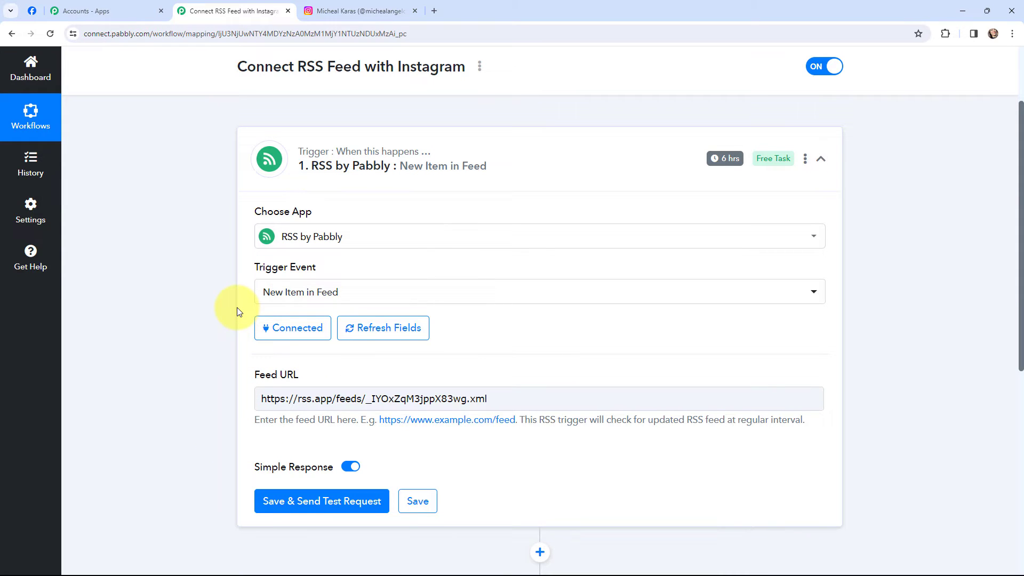
scroll(236, 309, down, 1)
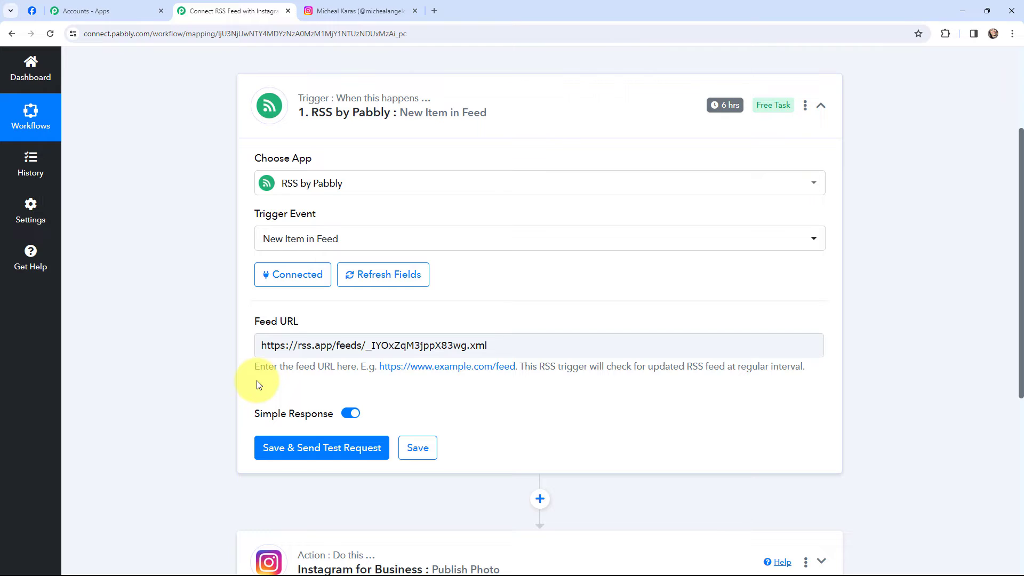
click(314, 450)
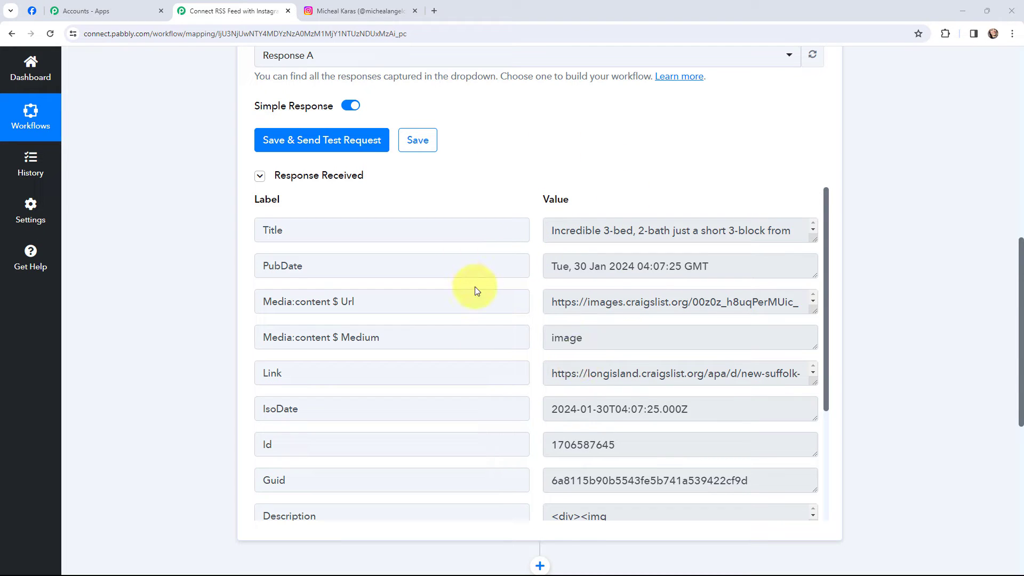
drag(555, 302, 711, 307)
- Preview the feed item's house photo from its image URL in a new tab, then return to the workflow
key(ctrl+c)
click(434, 11)
key(ctrl+v)
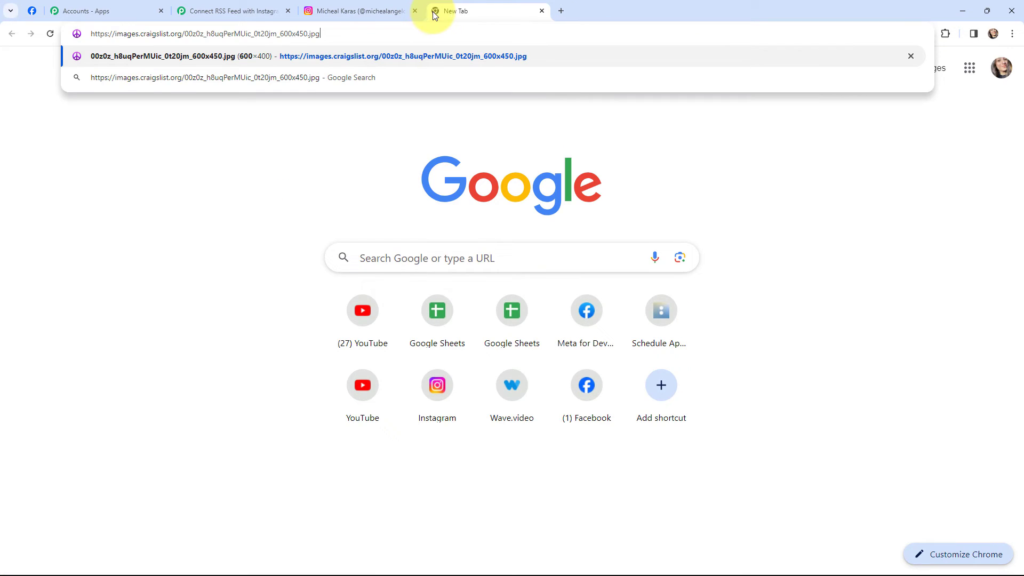
key(Return)
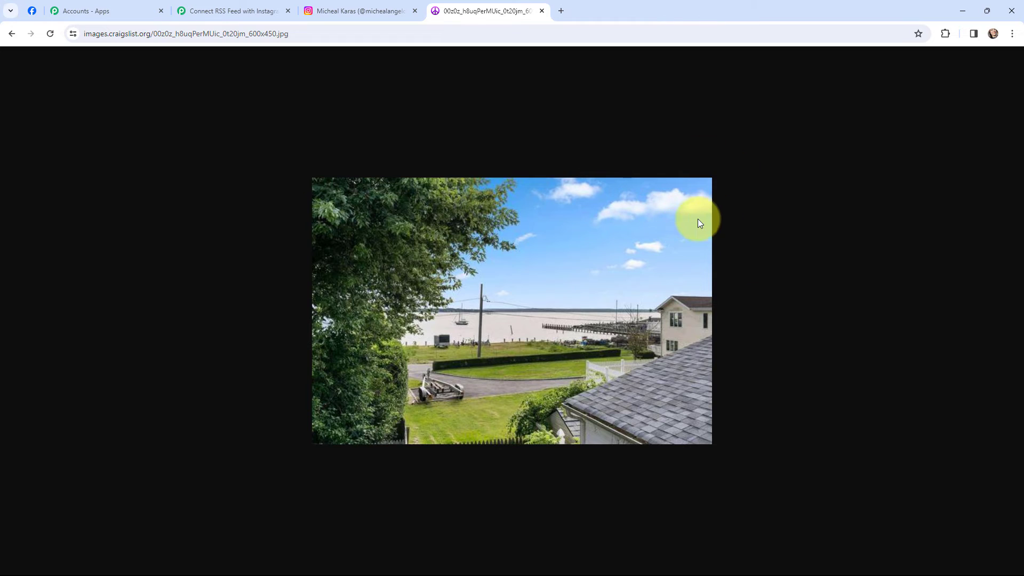
click(203, 11)
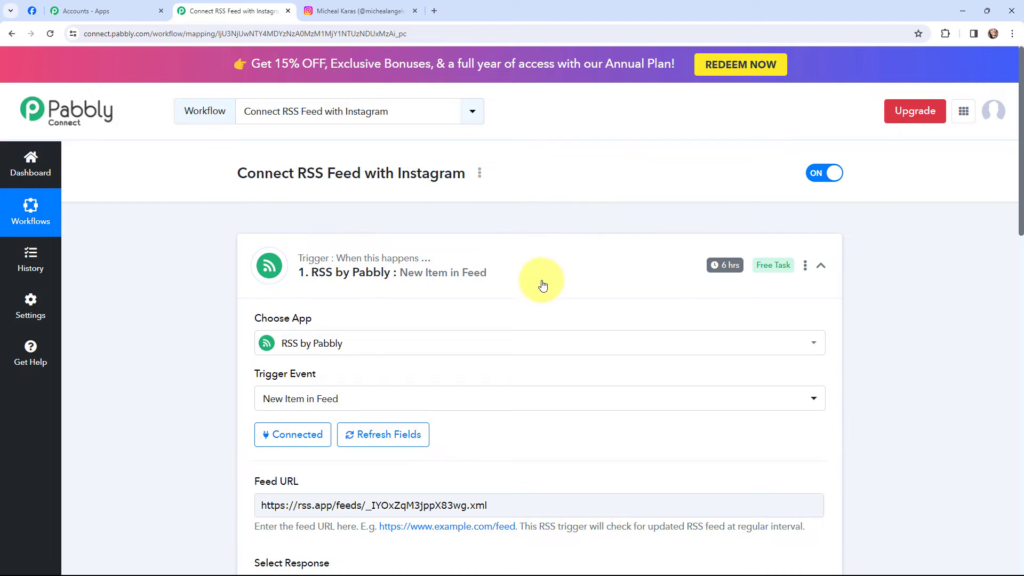
- Add and authorize a new Instagram for Business connection on the Publish Photo action
mouse_move(729, 272)
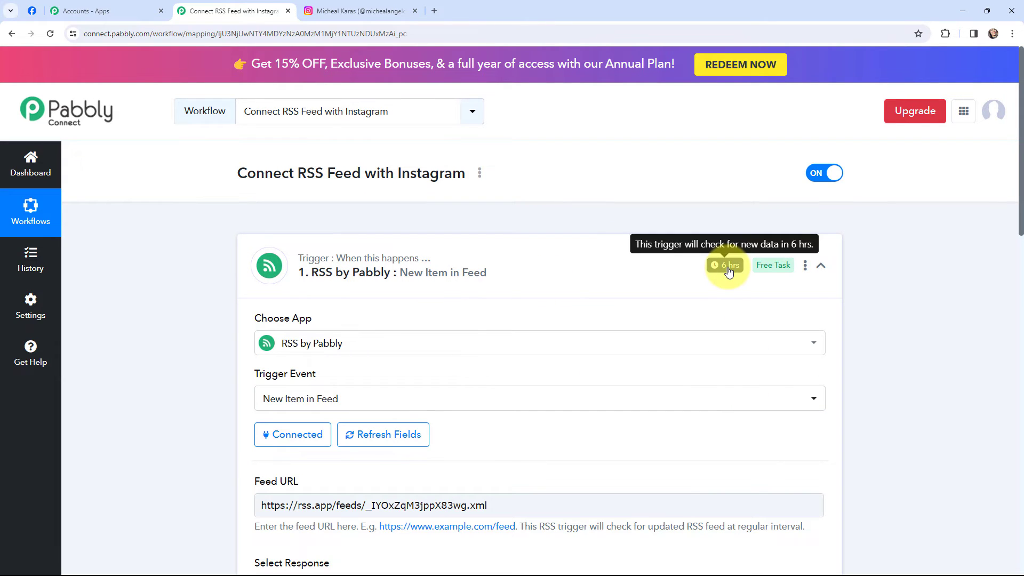
scroll(228, 275, down, 10)
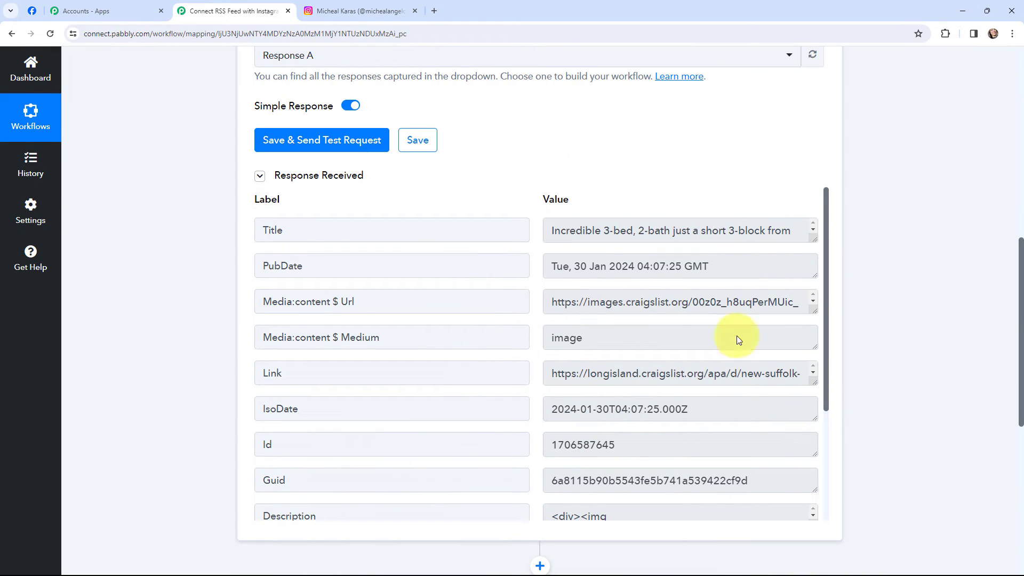
scroll(883, 262, down, 6)
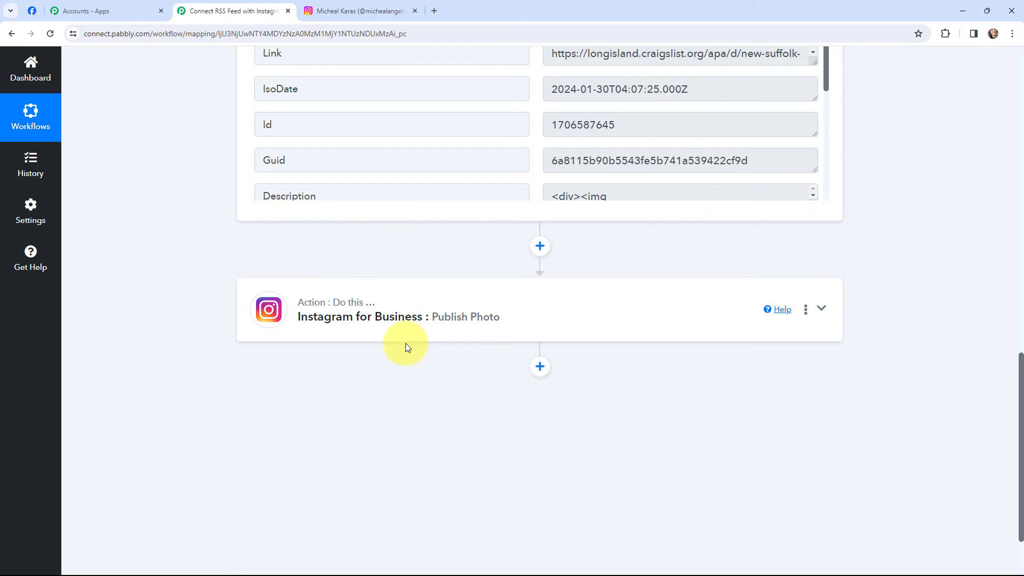
click(395, 312)
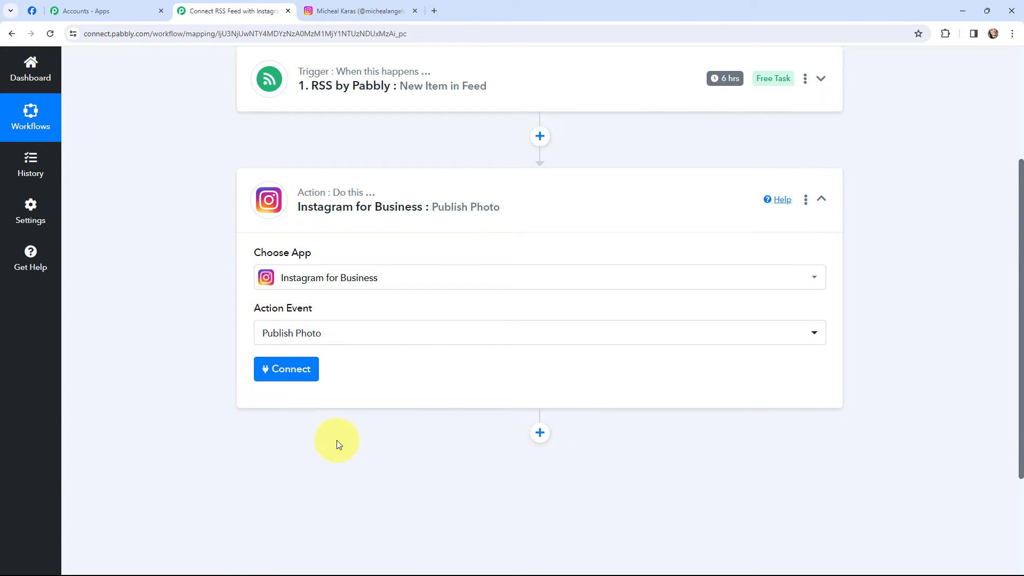
click(288, 371)
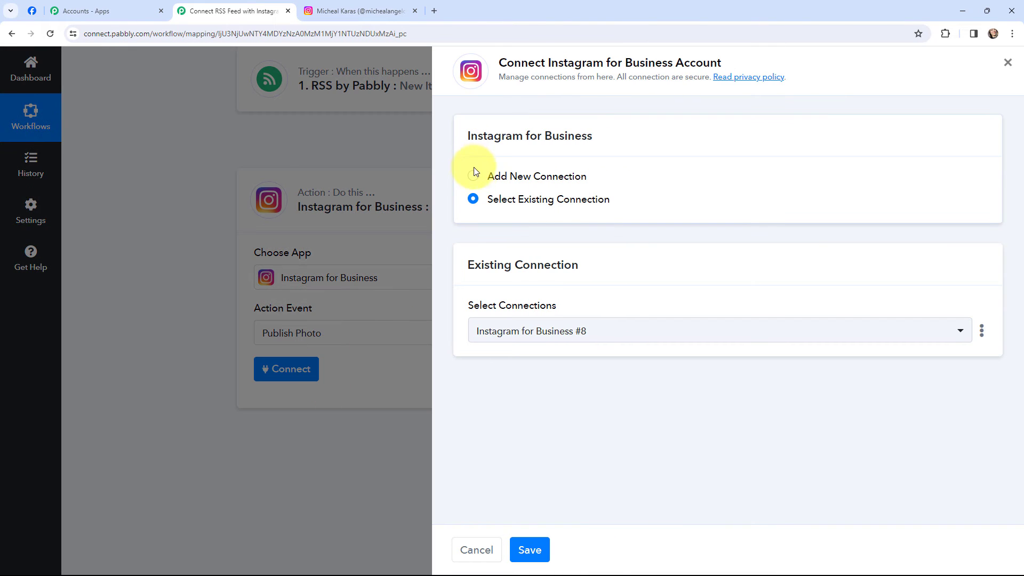
click(474, 175)
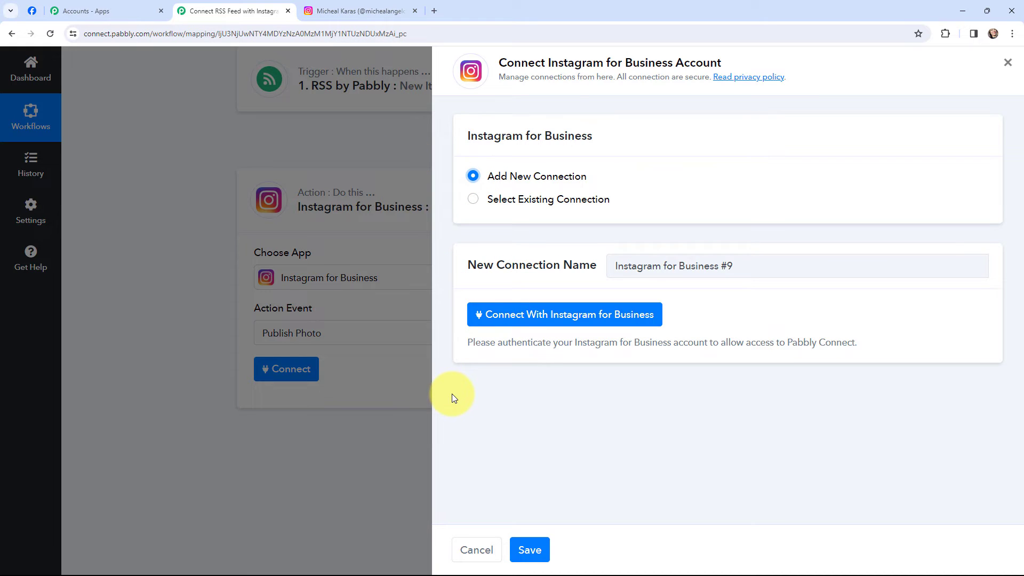
click(534, 316)
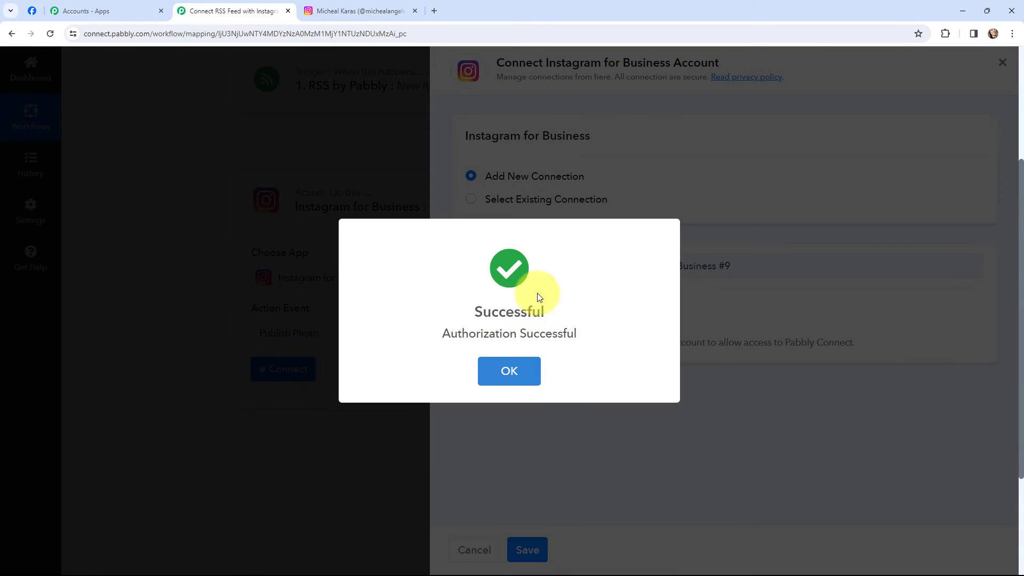
click(507, 369)
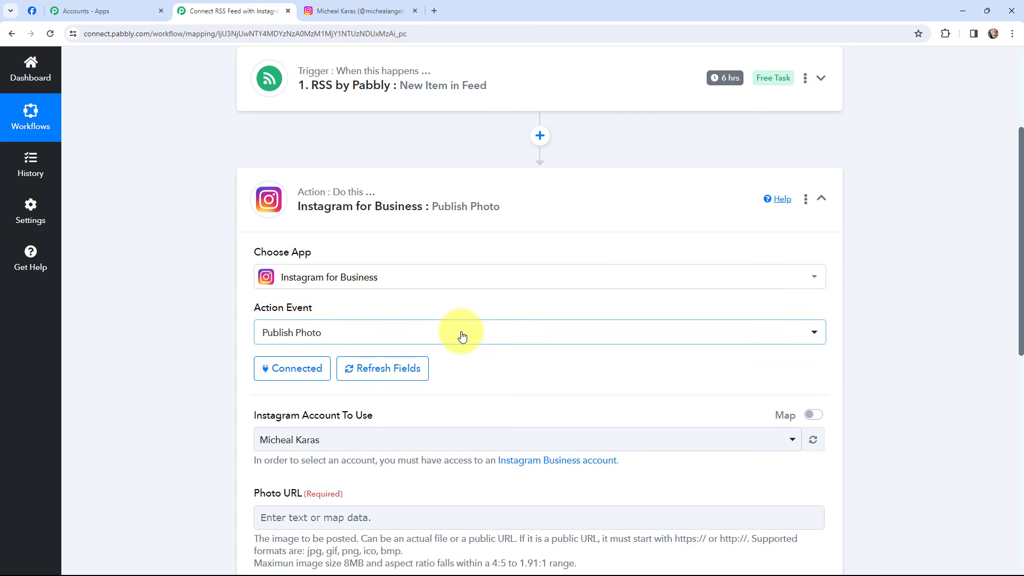
- Map the RSS item's 1. Media:content $ Url into the Photo URL field
click(462, 336)
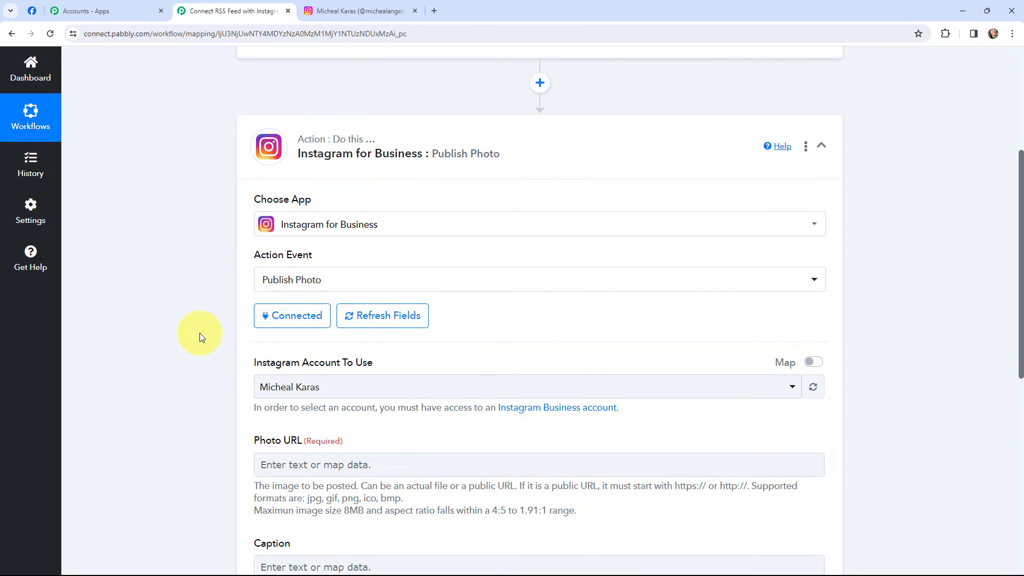
scroll(200, 333, down, 2)
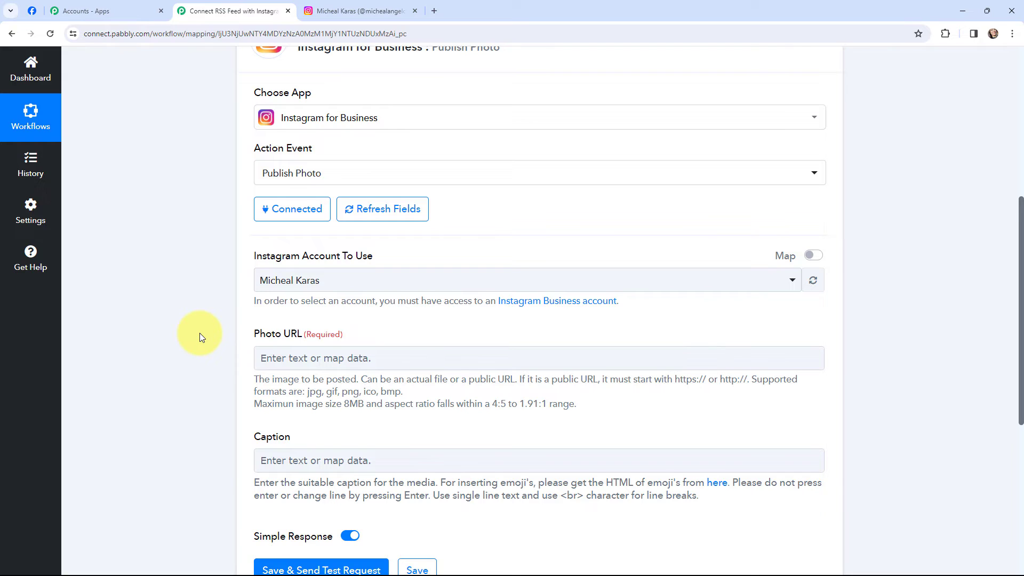
scroll(200, 333, down, 1)
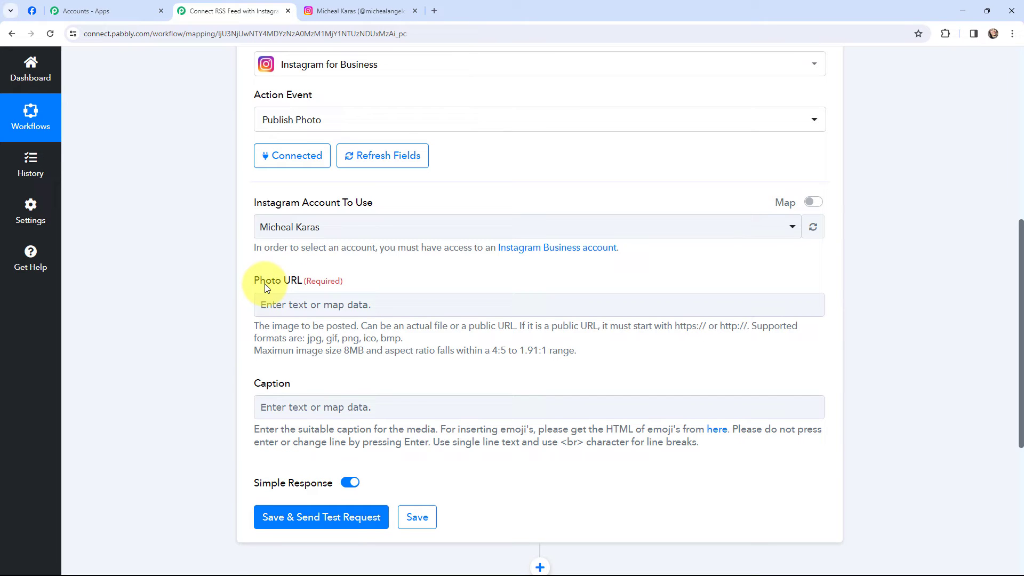
click(296, 300)
click(303, 401)
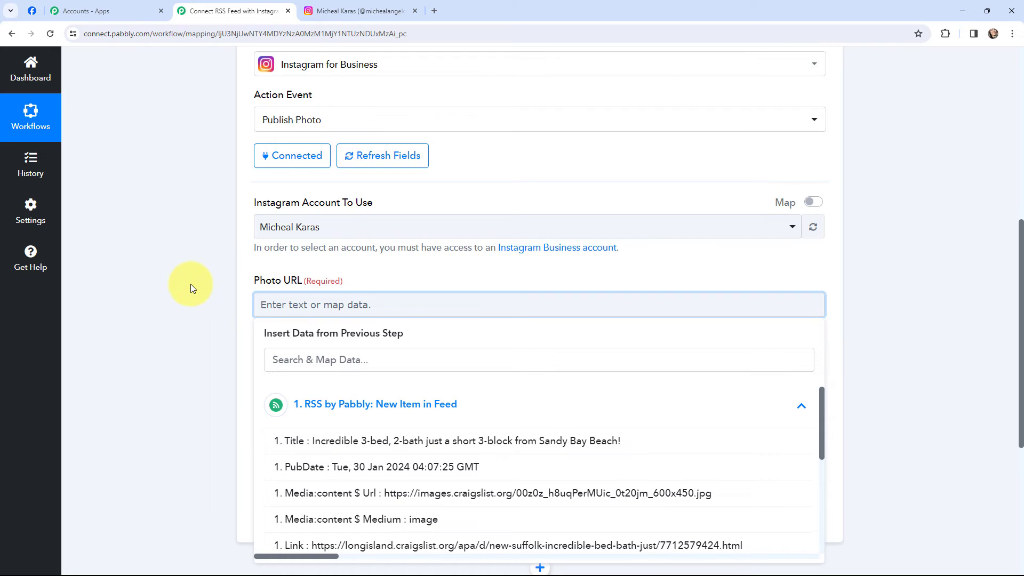
scroll(191, 270, down, 2)
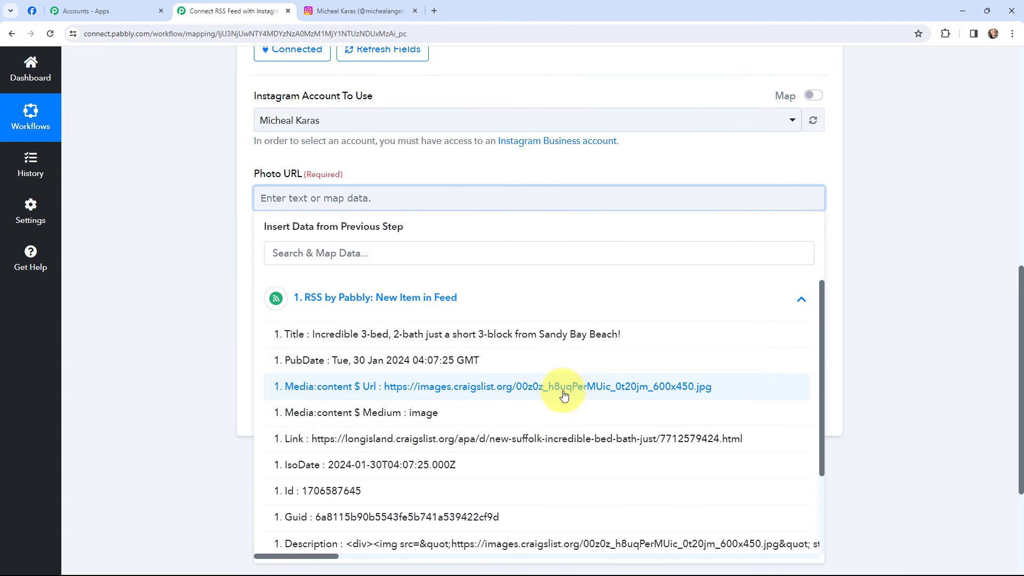
click(472, 388)
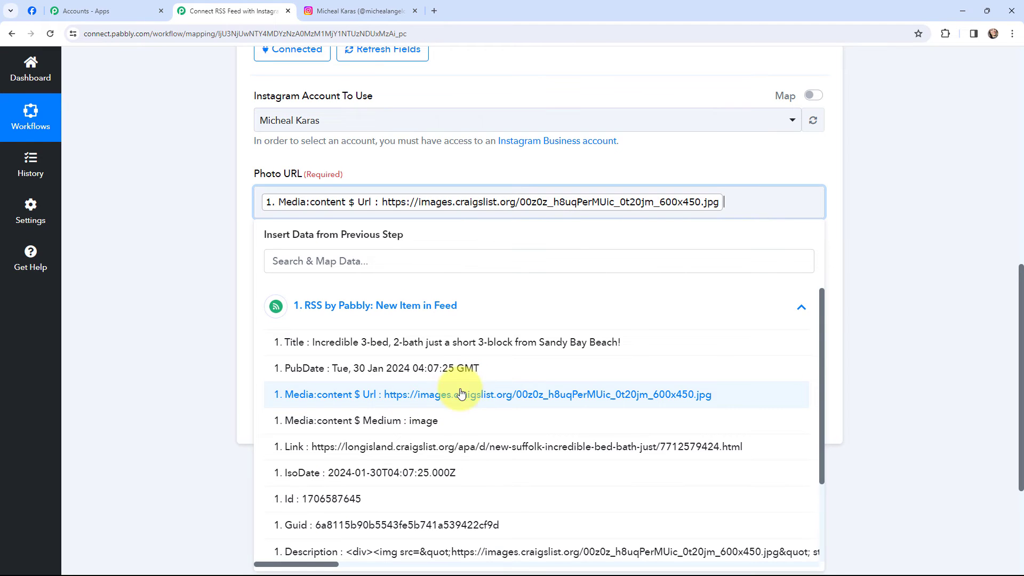
click(210, 218)
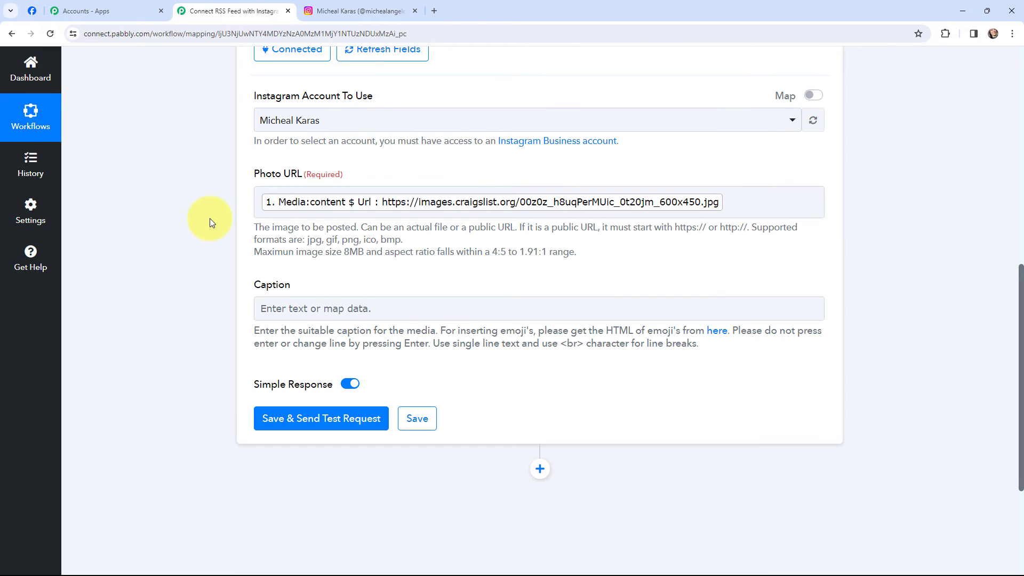
- Map the RSS item's 1. Title into the Caption field
click(287, 309)
click(326, 408)
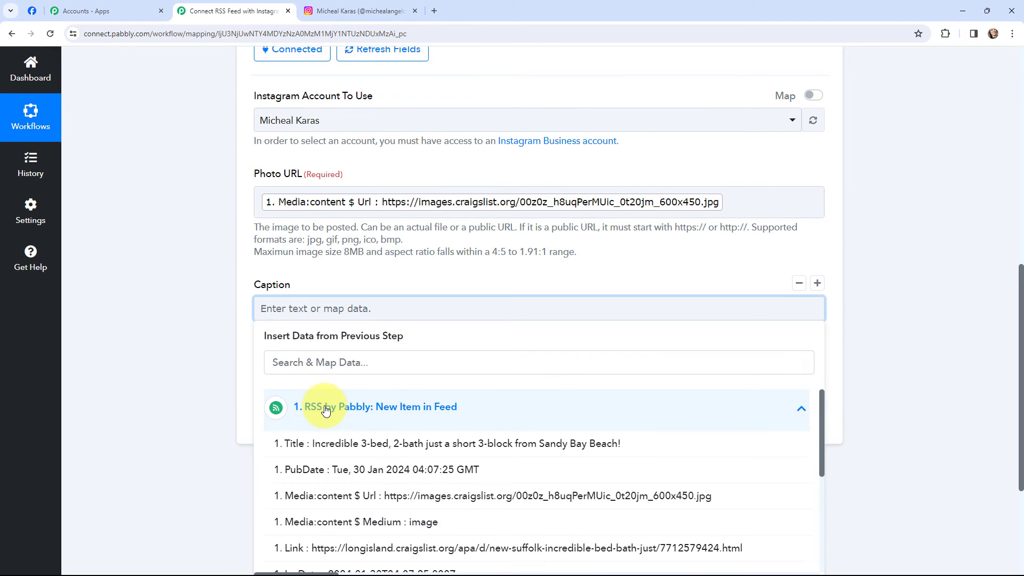
click(361, 445)
click(181, 283)
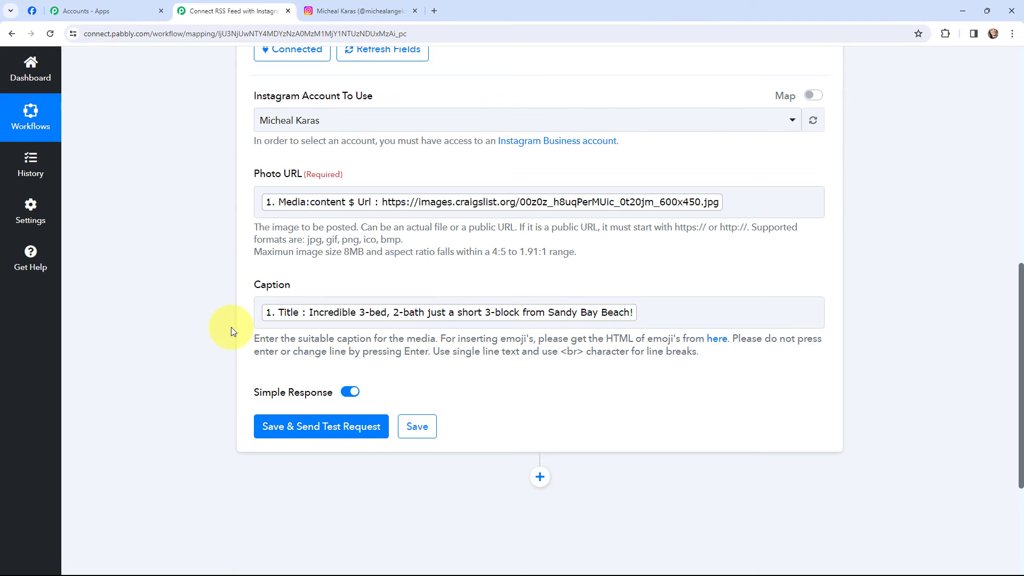
- Save the action and send a test post, then switch to the Instagram profile
scroll(232, 327, down, 2)
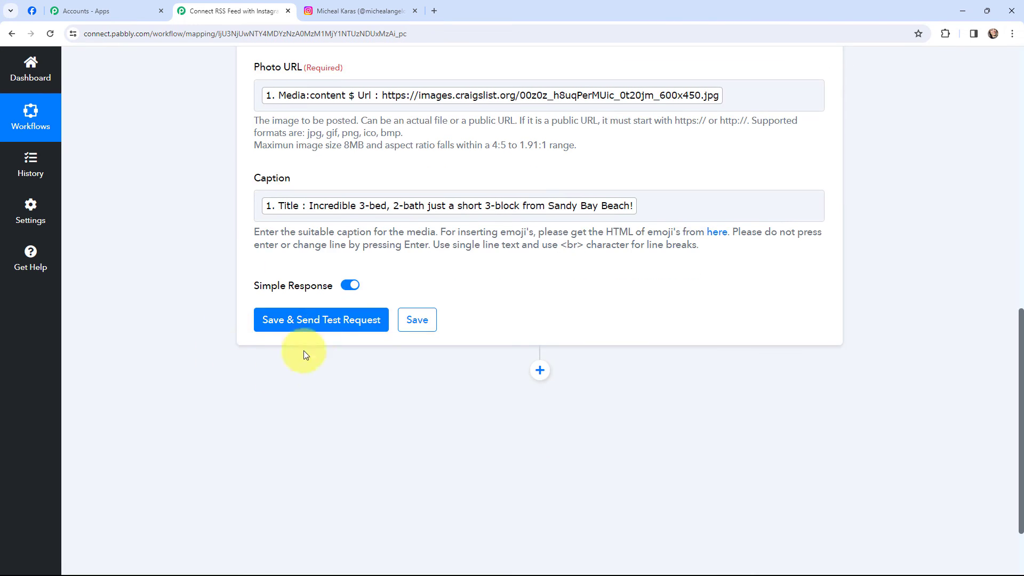
click(328, 325)
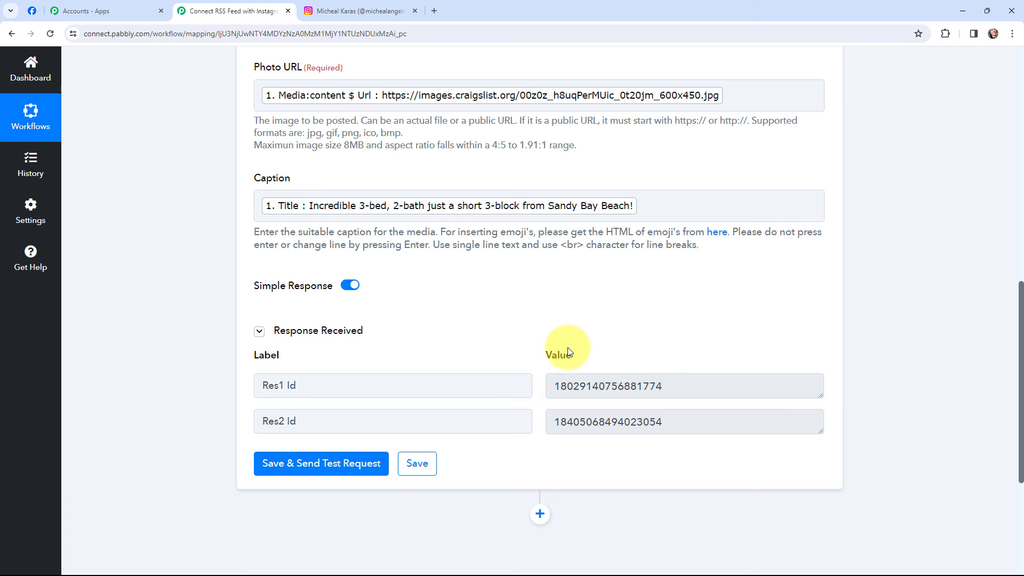
click(347, 11)
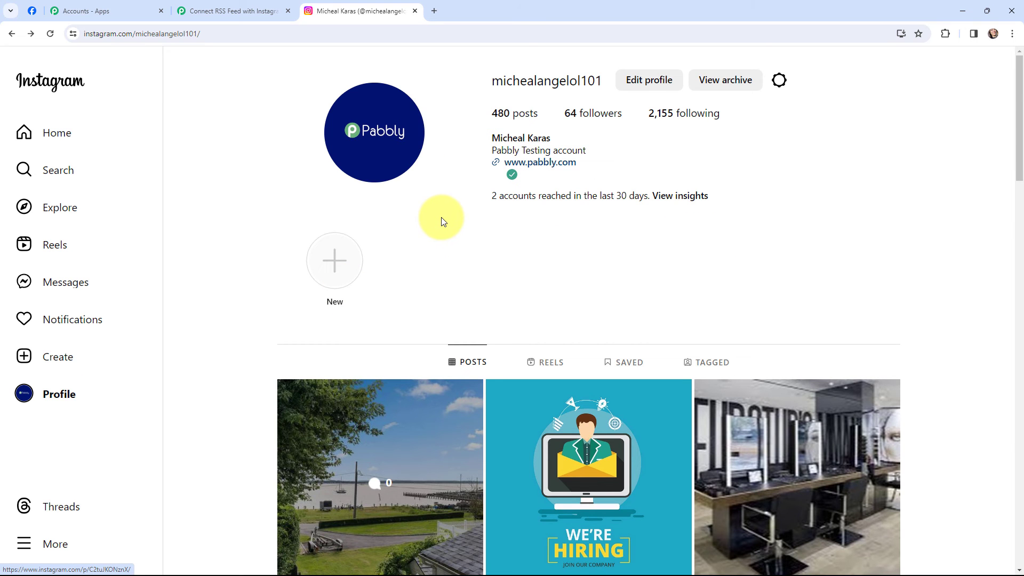
- Open the newest Instagram post to verify the house photo and Sandy Bay Beach caption, then return to Pabbly
scroll(441, 216, down, 3)
click(433, 259)
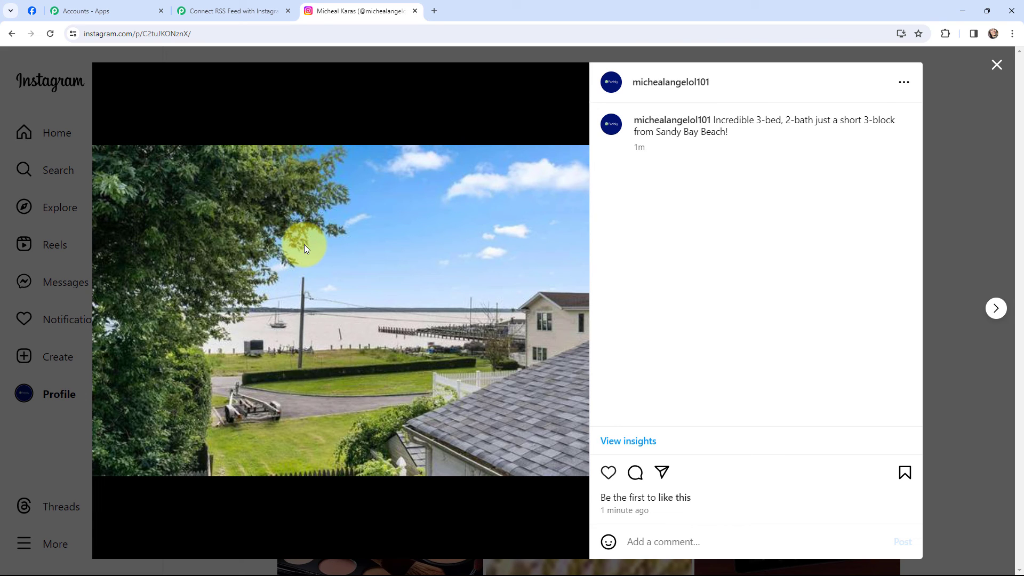
key(ctrl+shift+Tab)
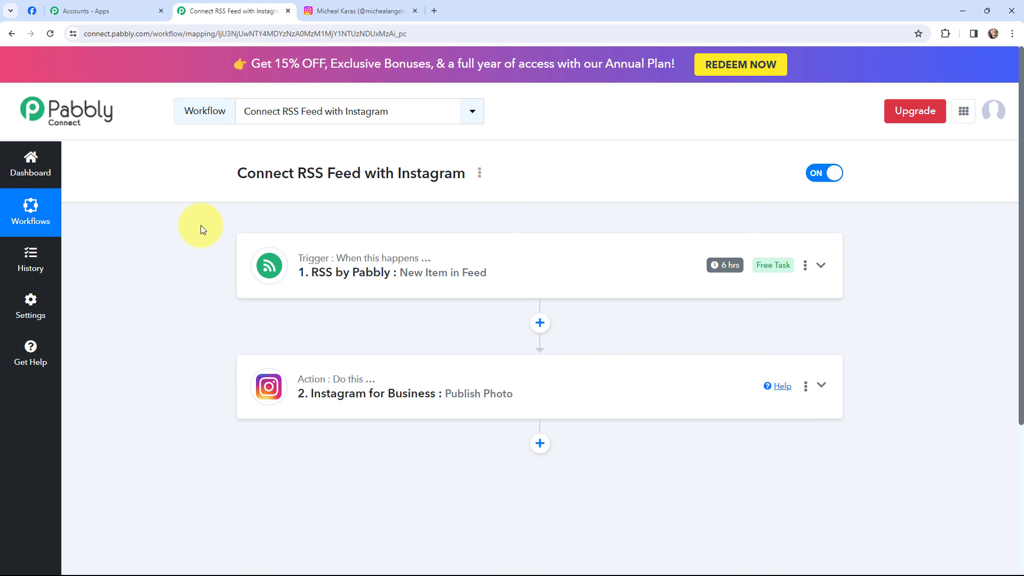